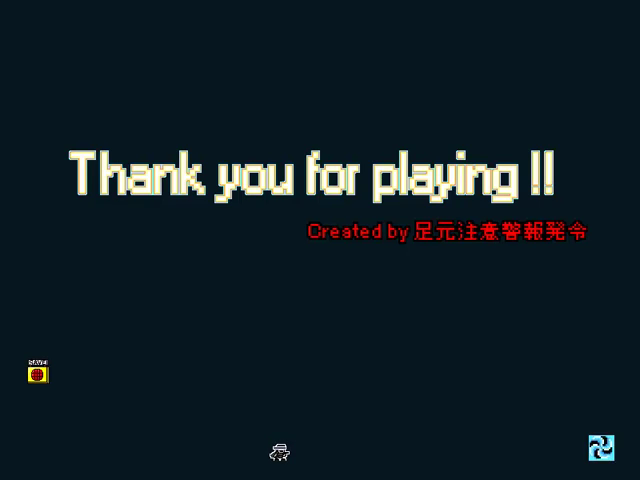
key(Left)
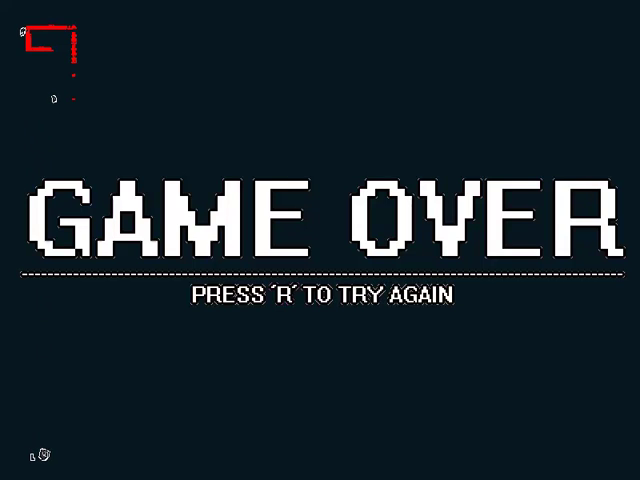
key(r)
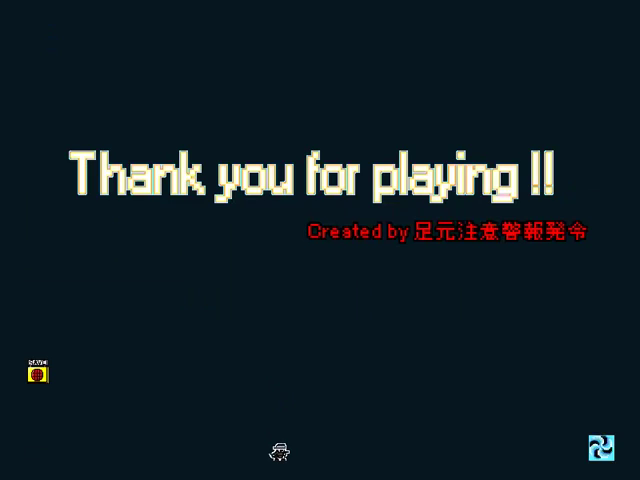
key(shift)
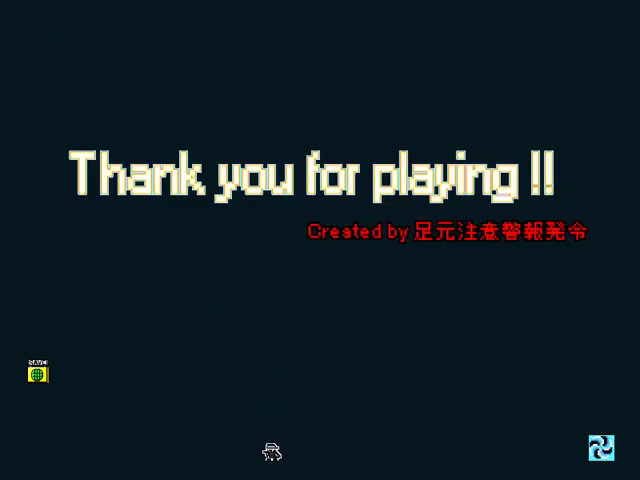
key(Right)
key(Right)
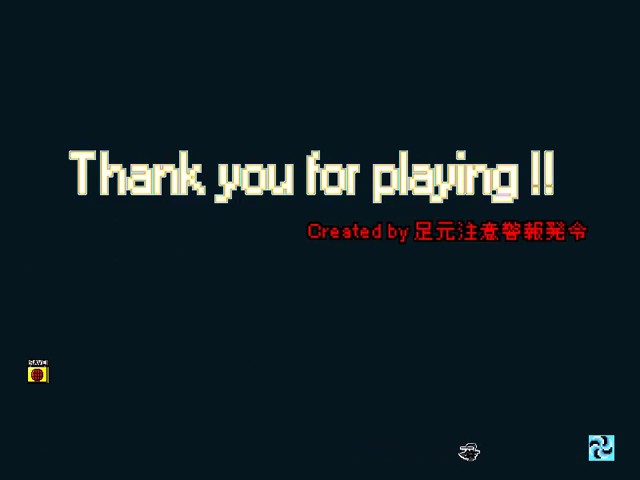
key(Right)
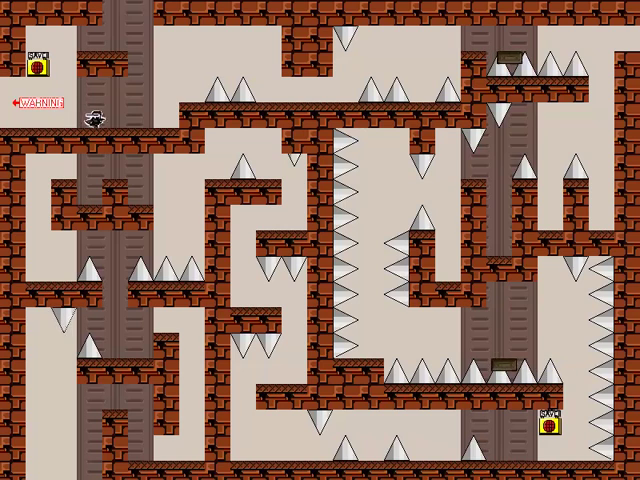
key(Right)
key(Right)
key(shift)
key(Right)
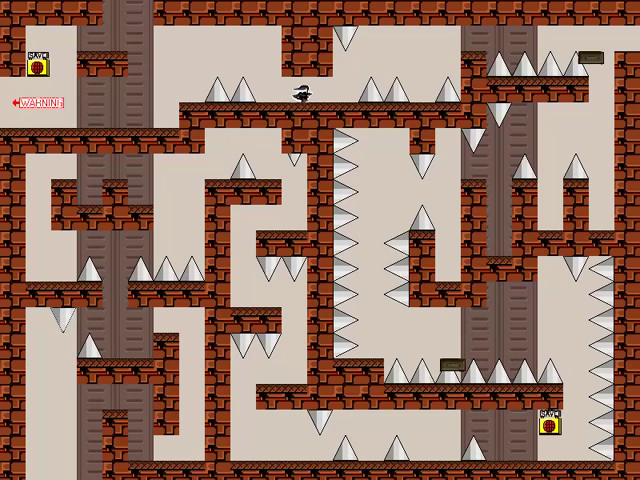
key(Right)
key(shift)
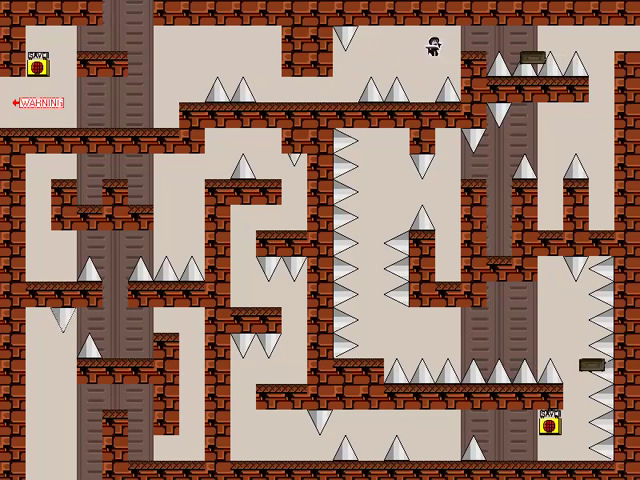
key(Right)
key(Right)
key(shift)
key(Right)
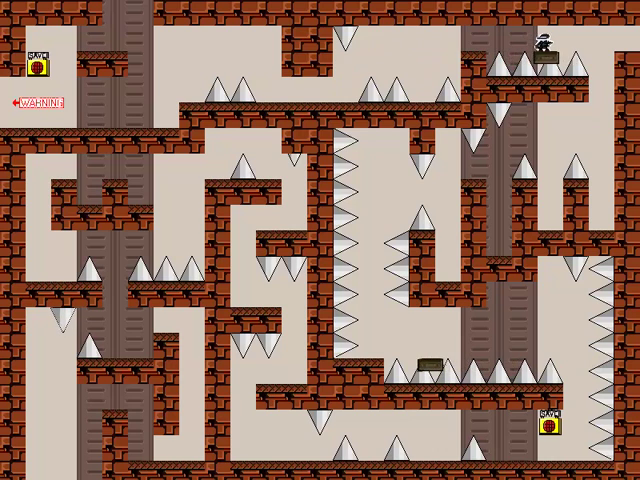
key(Right)
key(Right)
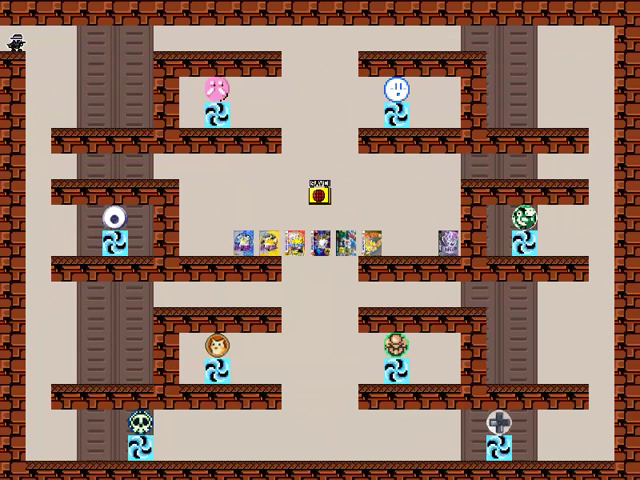
key(Right)
key(Right)
key(shift)
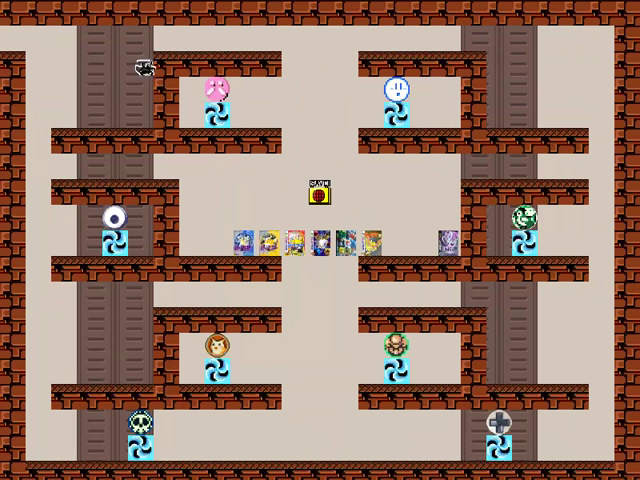
key(Right)
key(Right)
key(Right)
key(Right)
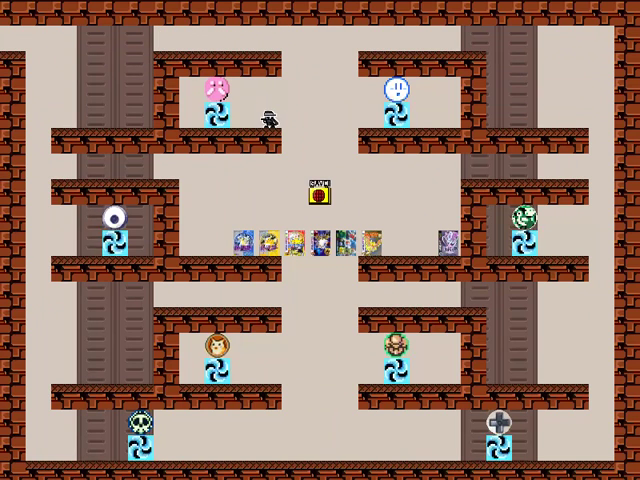
key(Right)
key(Left)
key(Right)
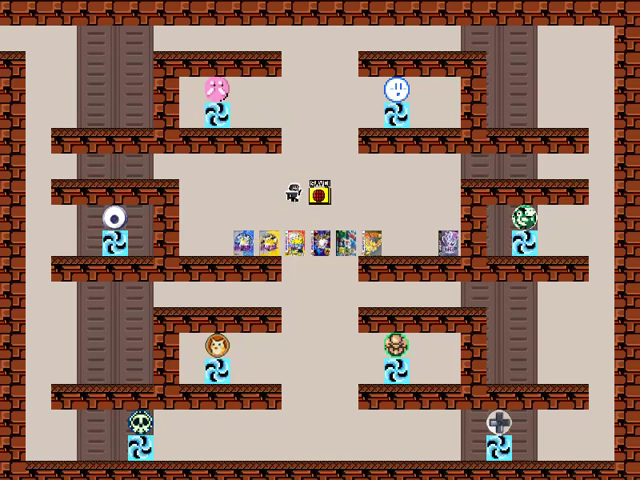
key(shift)
key(Right)
key(Right)
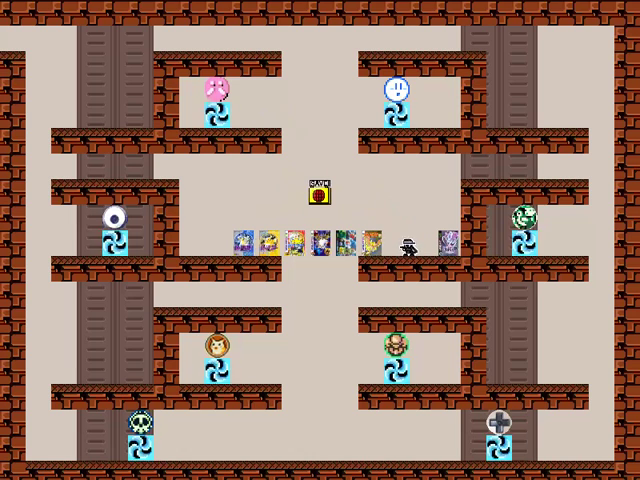
key(Left)
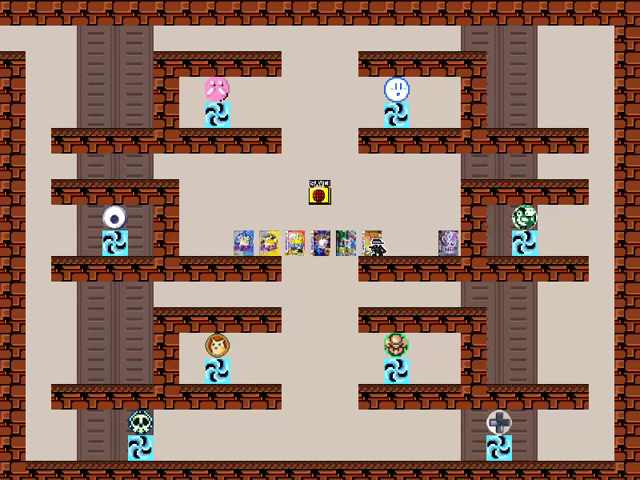
key(Right)
key(Up)
key(Right)
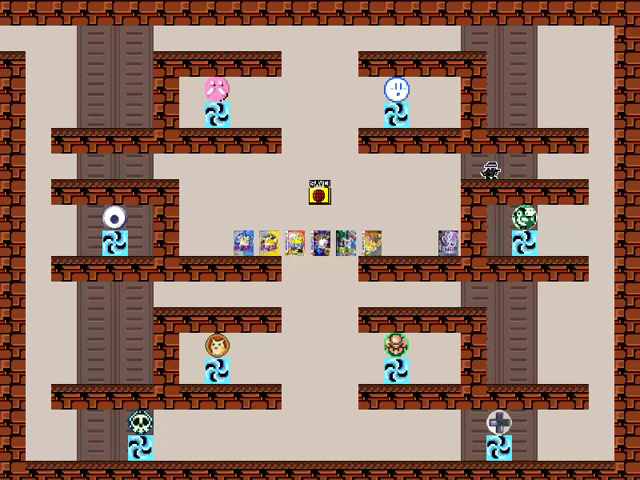
key(Left)
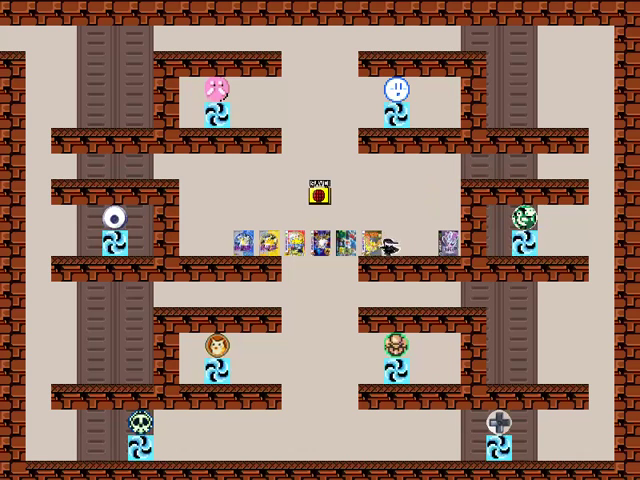
key(Left)
key(Up)
key(Left)
key(Up)
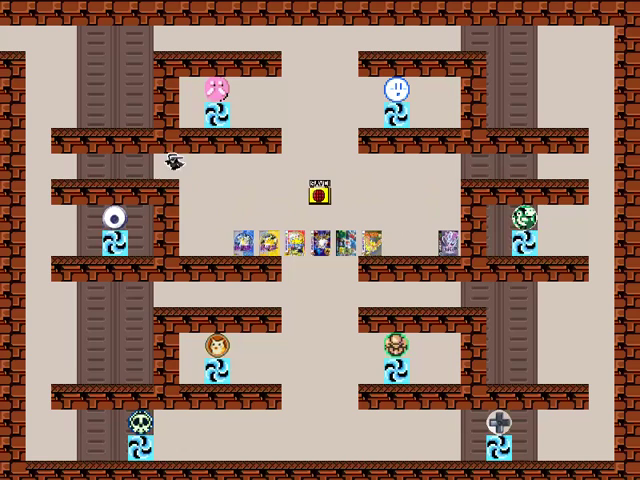
key(Left)
key(Right)
key(Right)
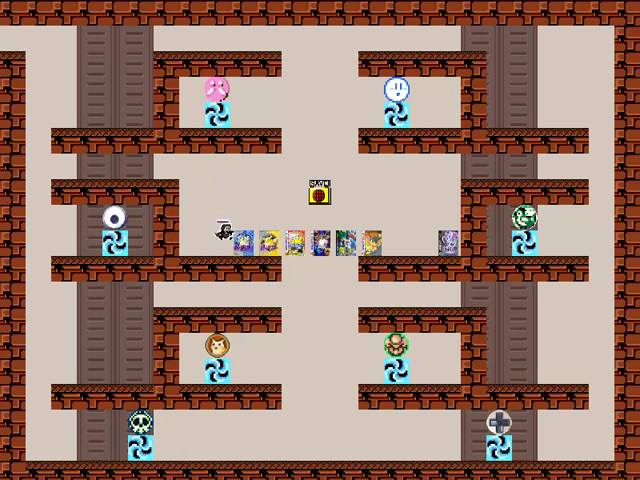
key(Right)
key(Right)
key(Right)
key(Right)
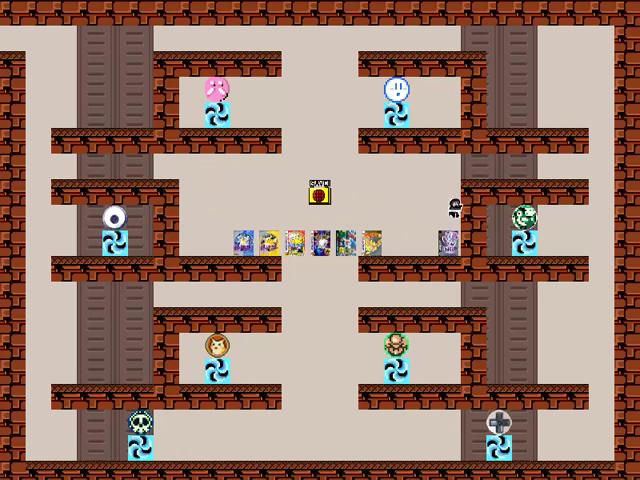
key(Up)
key(Right)
key(Left)
key(Left)
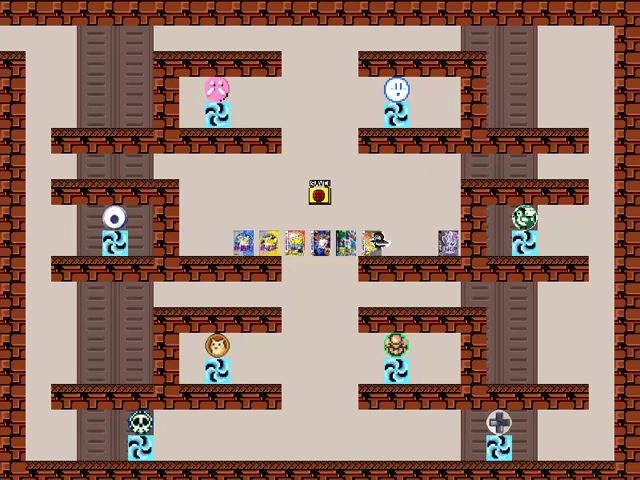
key(Left)
key(Left)
key(Left)
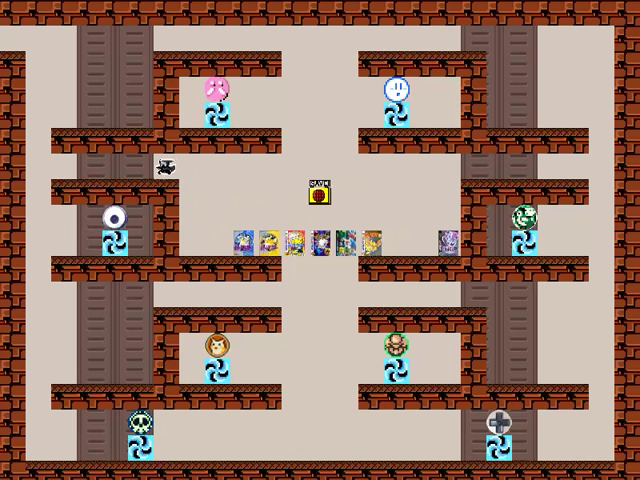
key(Down)
key(Right)
key(Up)
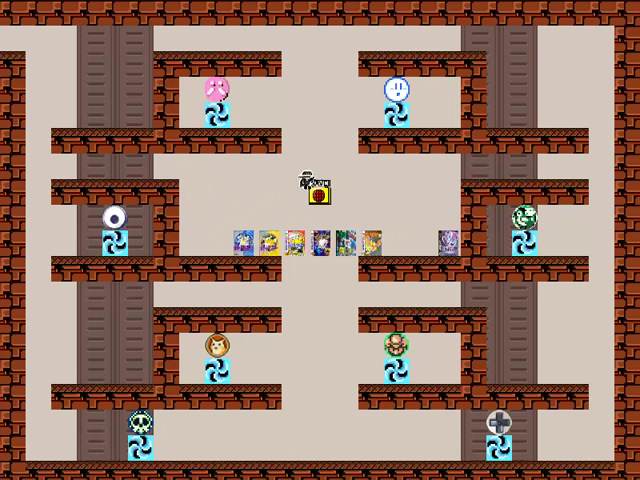
key(Right)
key(Down)
key(Right)
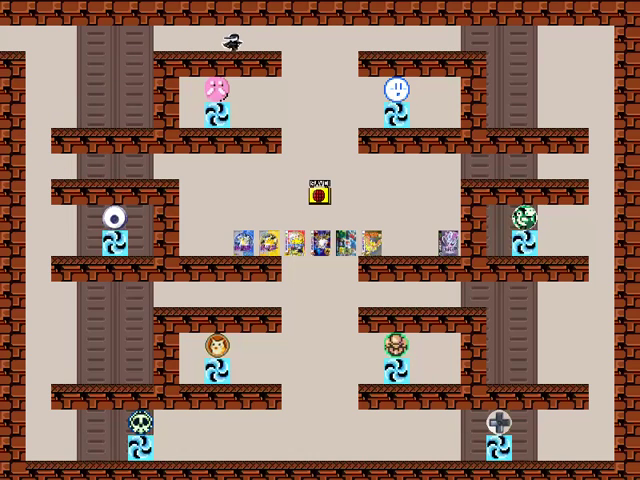
key(Left)
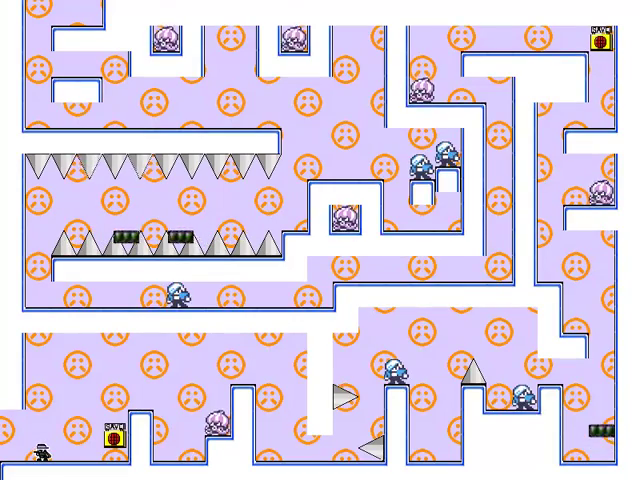